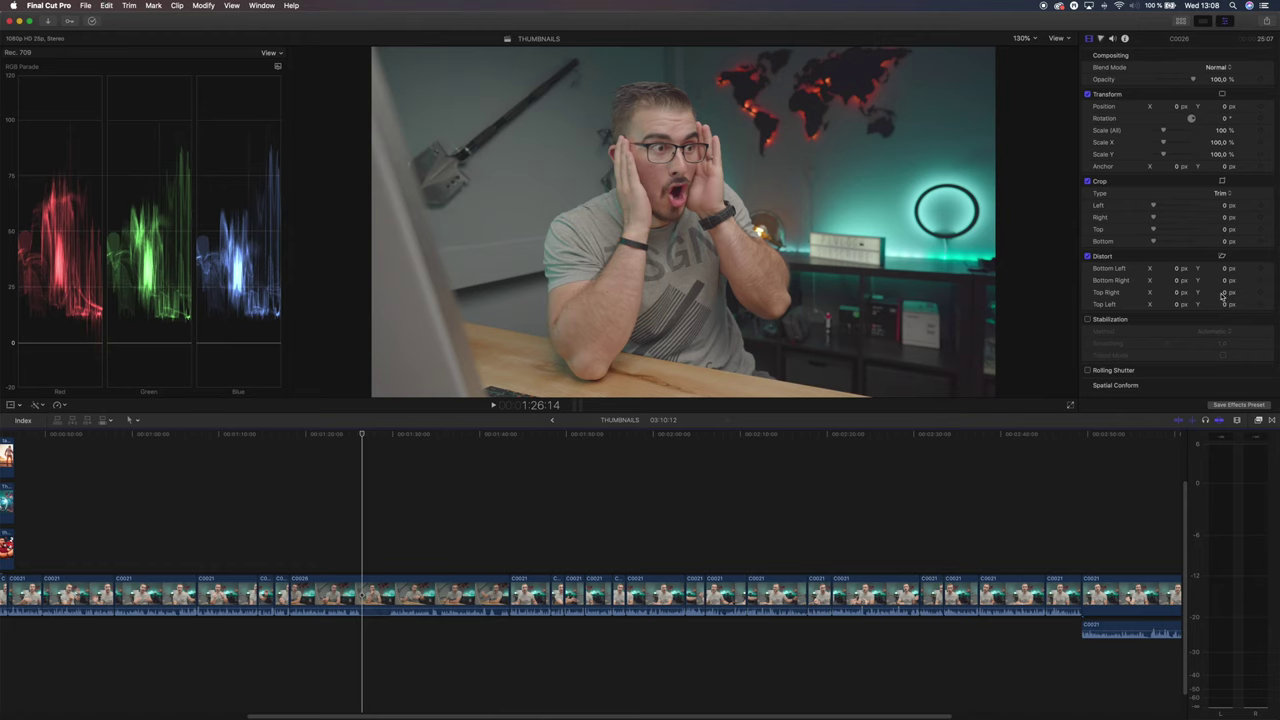
# - Save the current surprised-face frame from Final Cut Pro as a still image
pyautogui.click(87, 5)
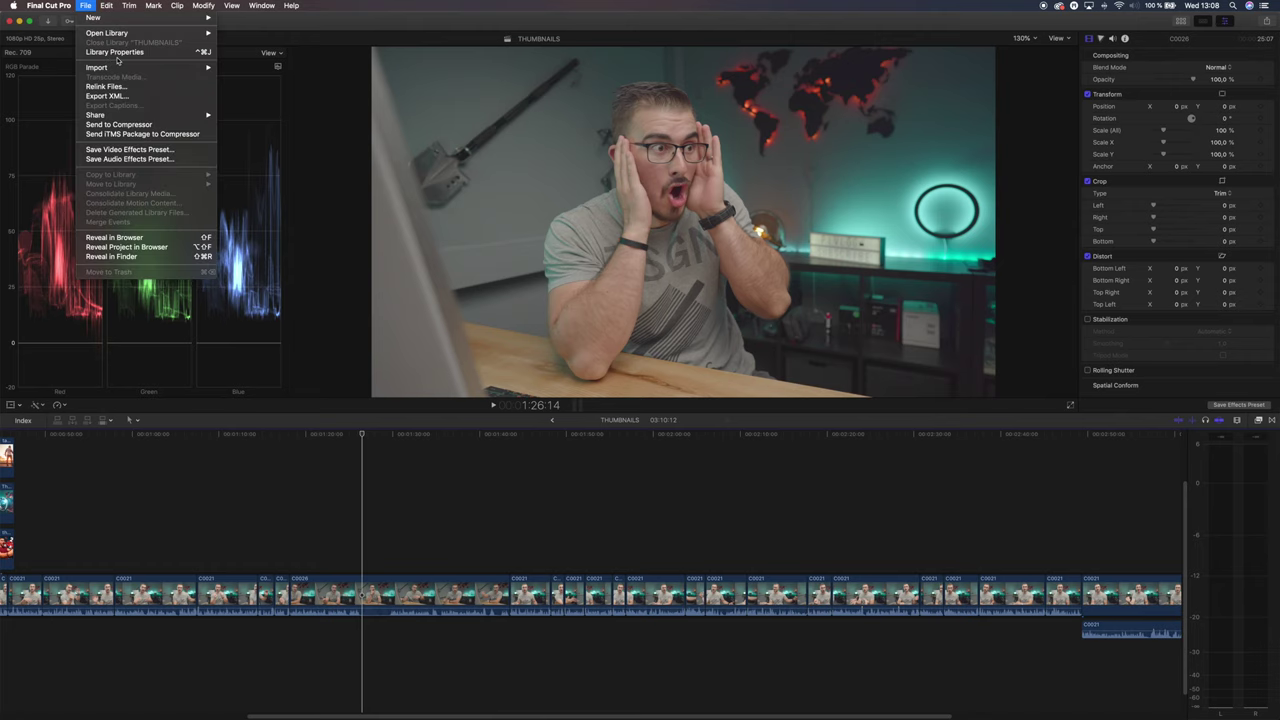
pyautogui.moveTo(162, 118)
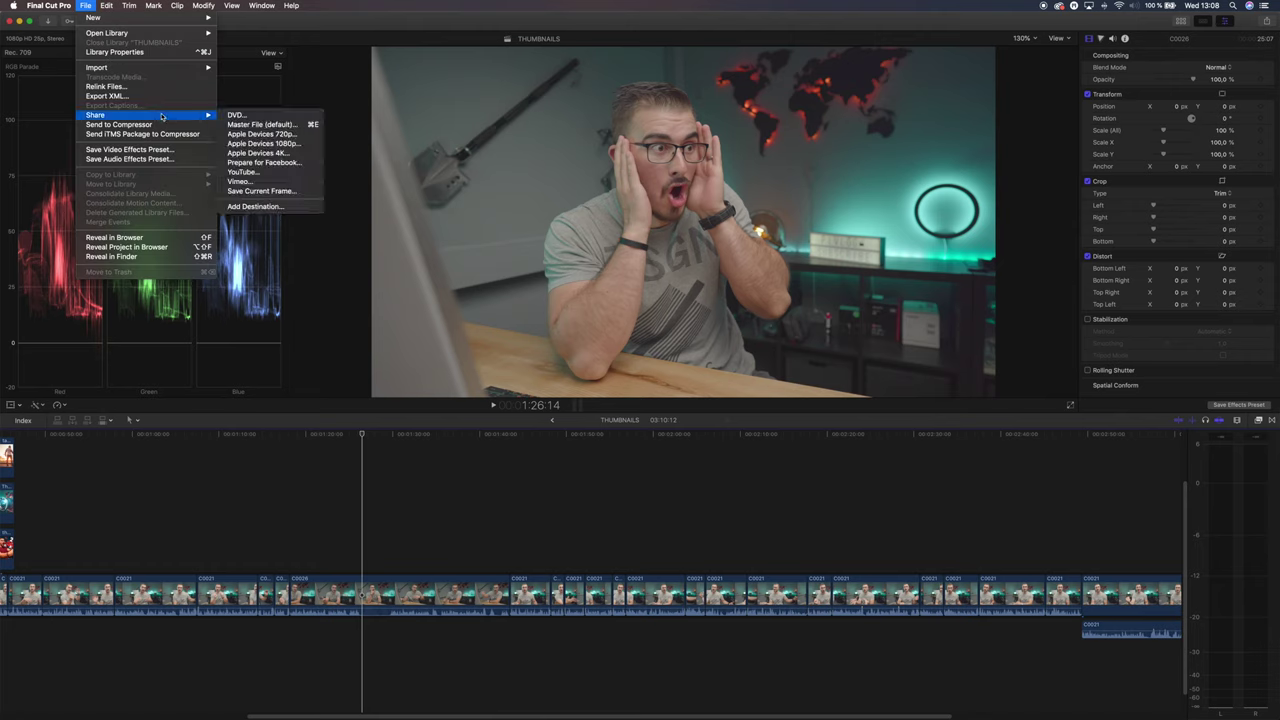
pyautogui.click(277, 191)
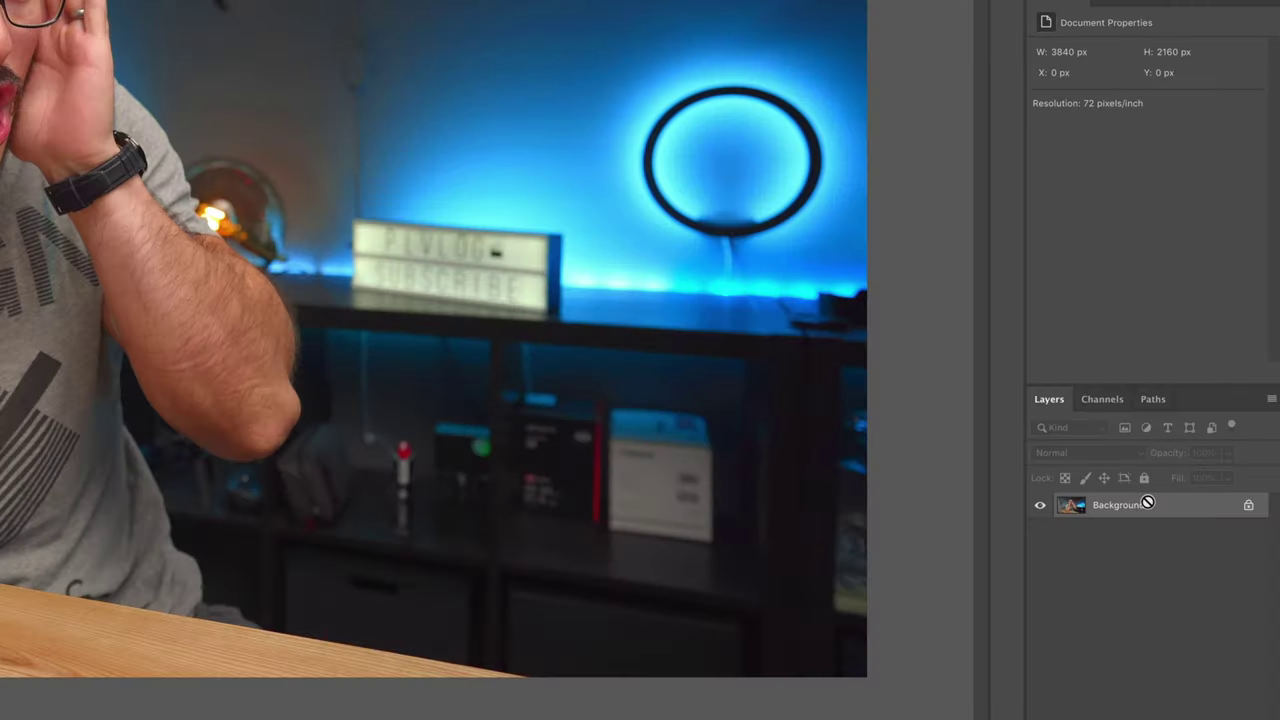
# - Duplicate the photo to Layer 1, slide it left, and hide the Background layer
pyautogui.hotkey('ctrl', 'j')
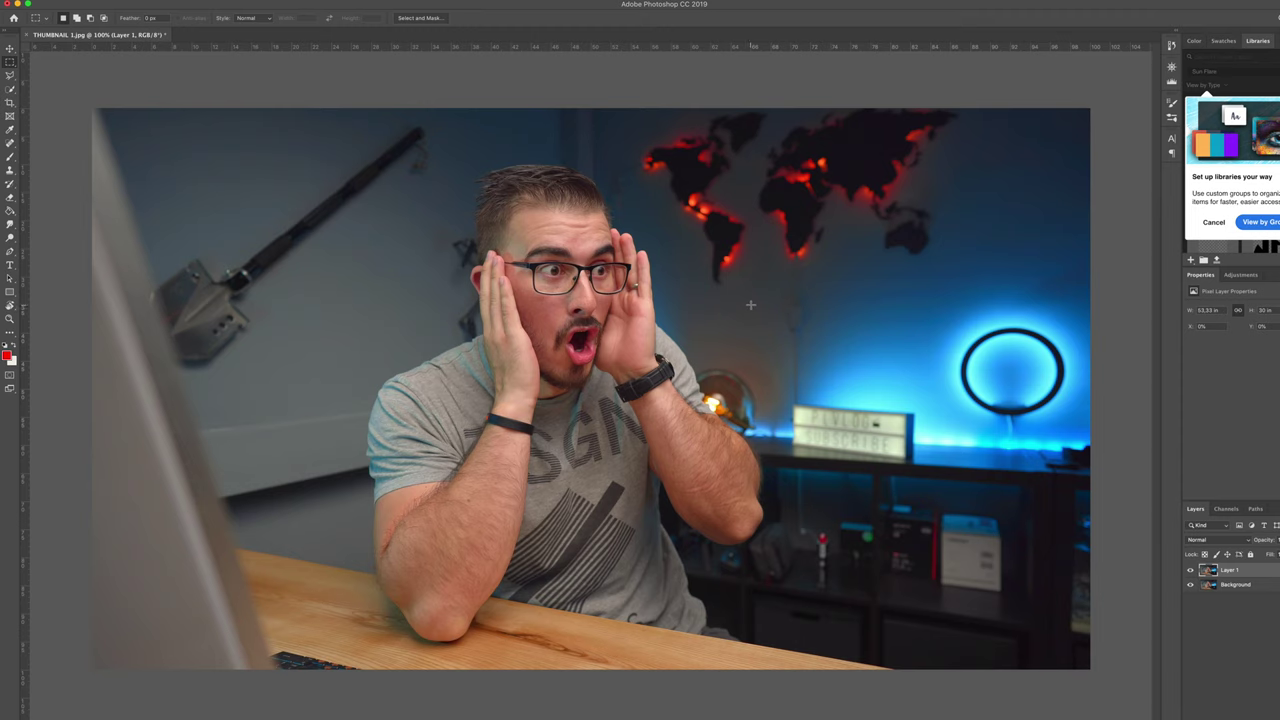
pyautogui.press('v')
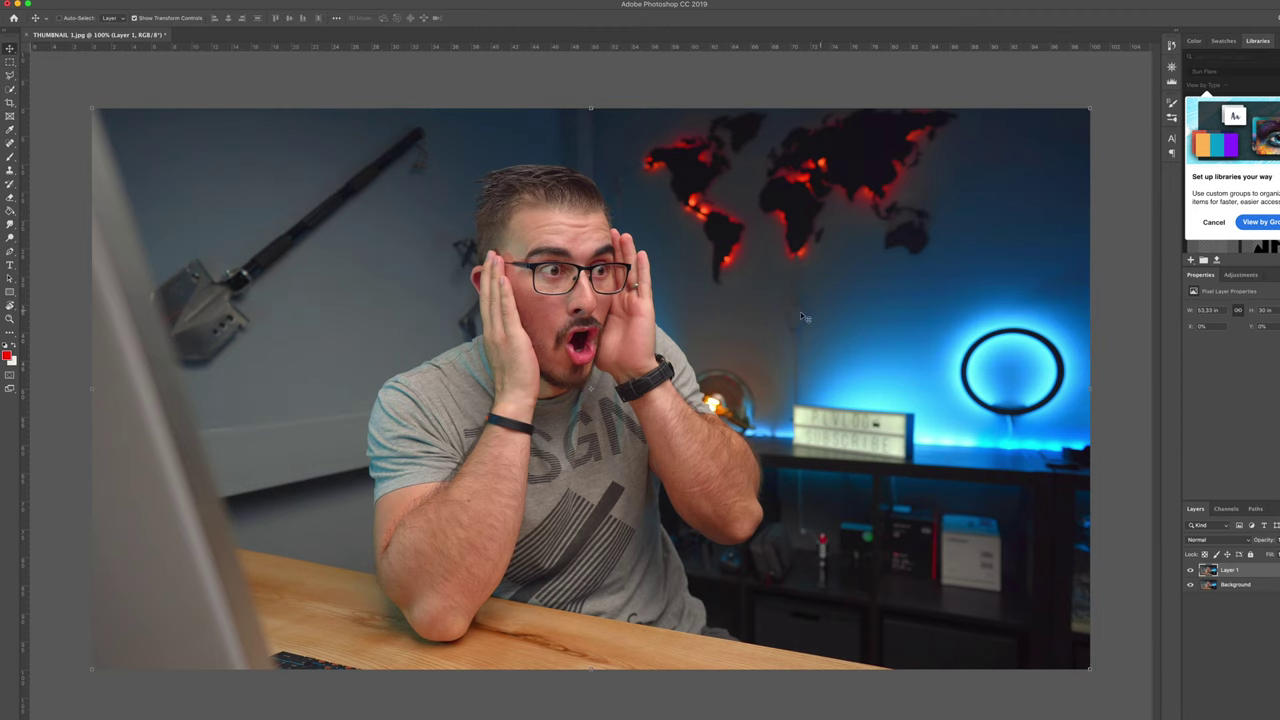
pyautogui.moveTo(759, 315); pyautogui.dragTo(645, 314)
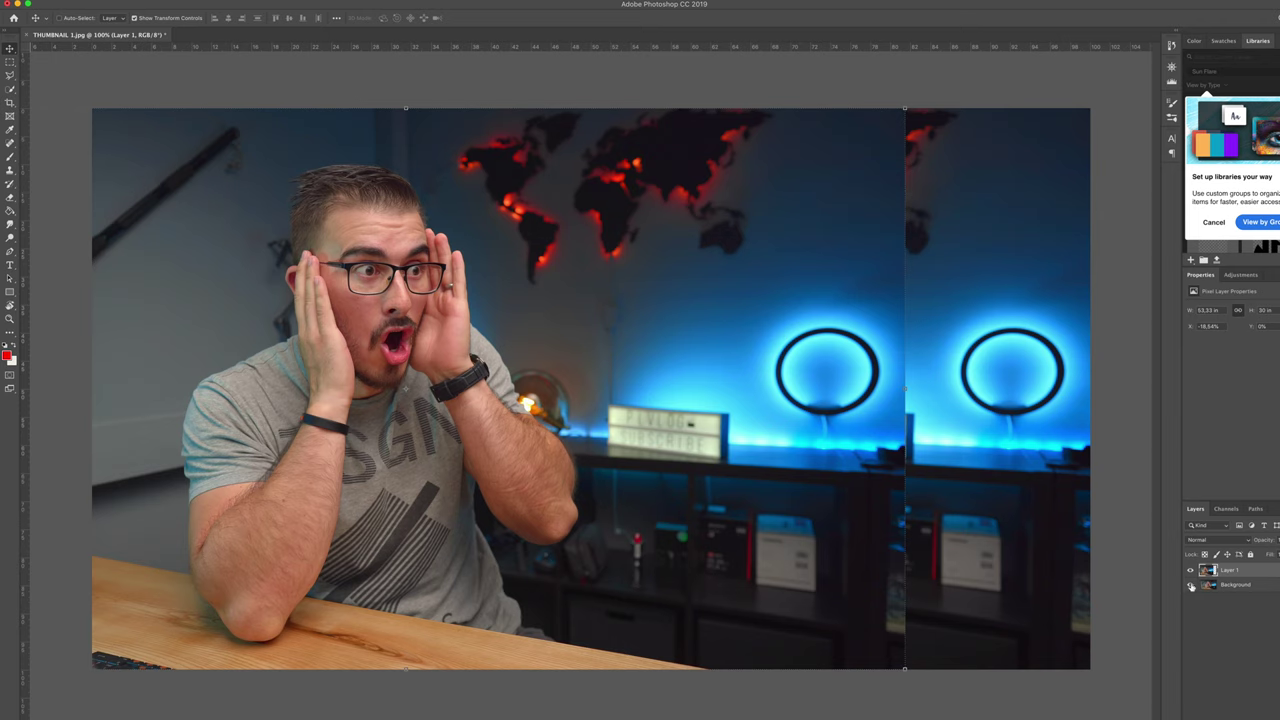
pyautogui.click(1190, 585)
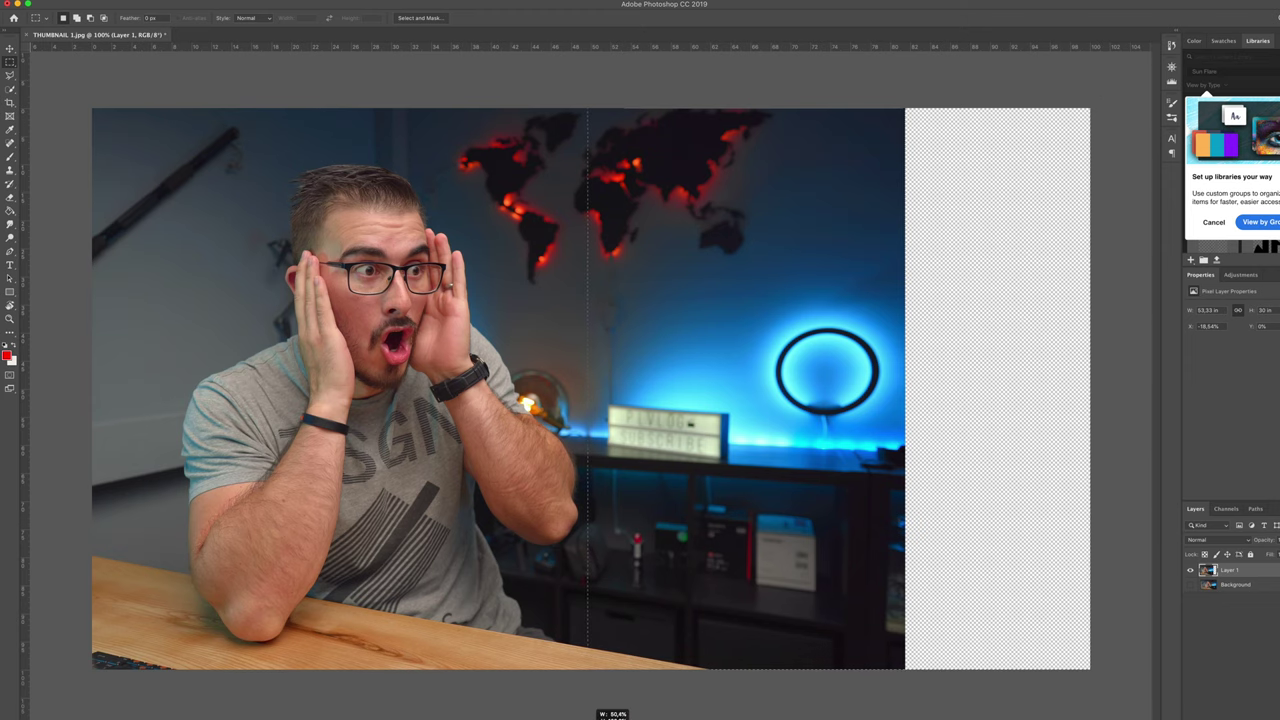
# - Stretch the selected right-side background wider so it fills the empty edge
pyautogui.press('v')
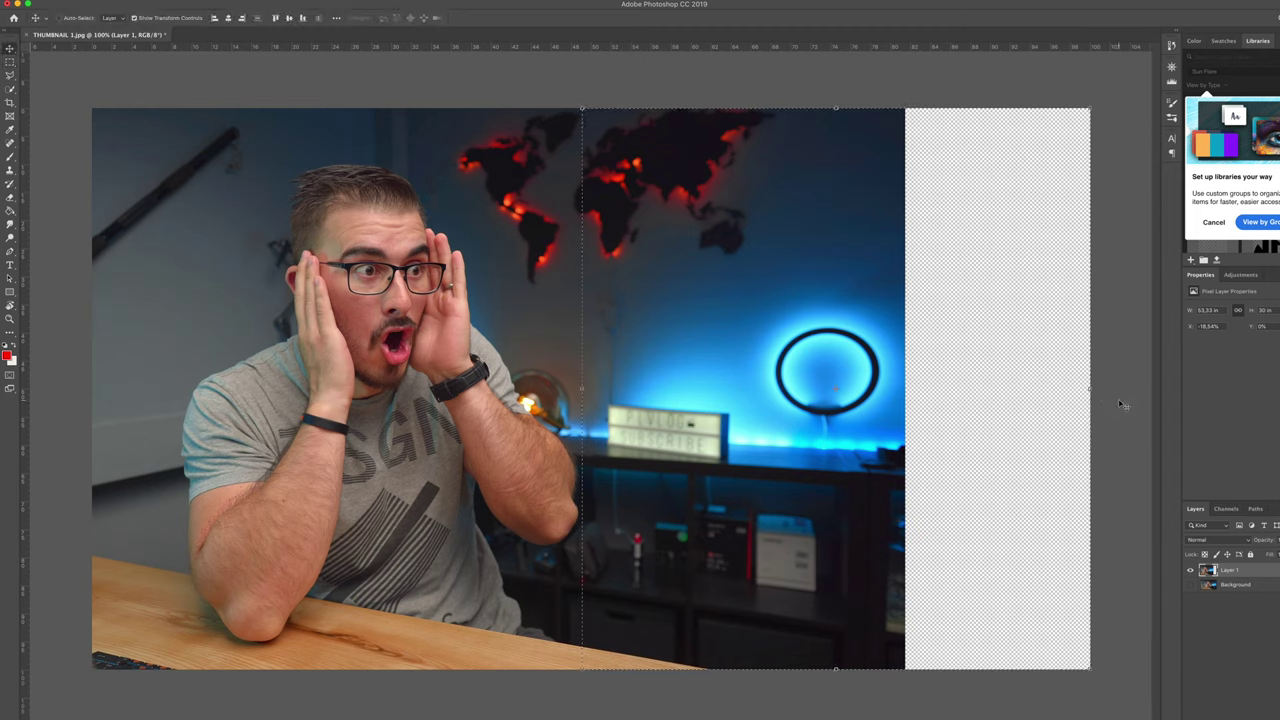
pyautogui.moveTo(1090, 392)
pyautogui.mouseDown()
pyautogui.moveTo(928, 390)
pyautogui.moveTo(1092, 376)
pyautogui.mouseUp()
pyautogui.press('Return')
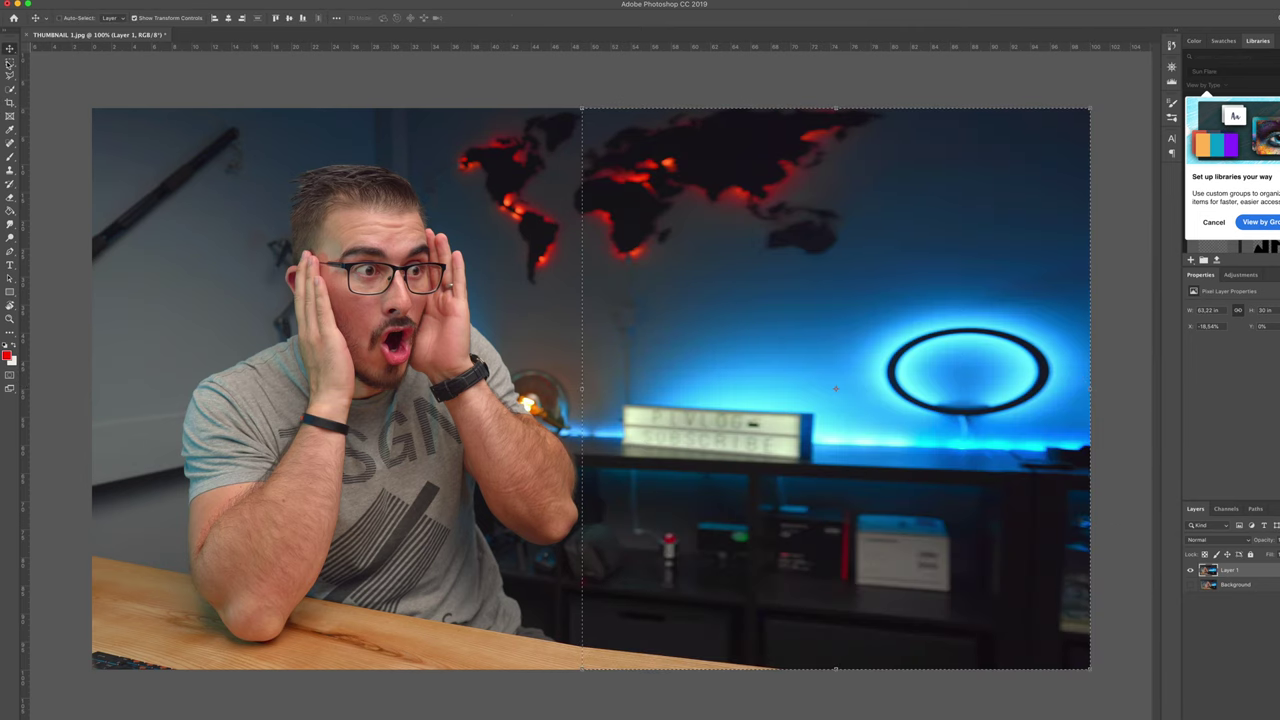
pyautogui.click(10, 62)
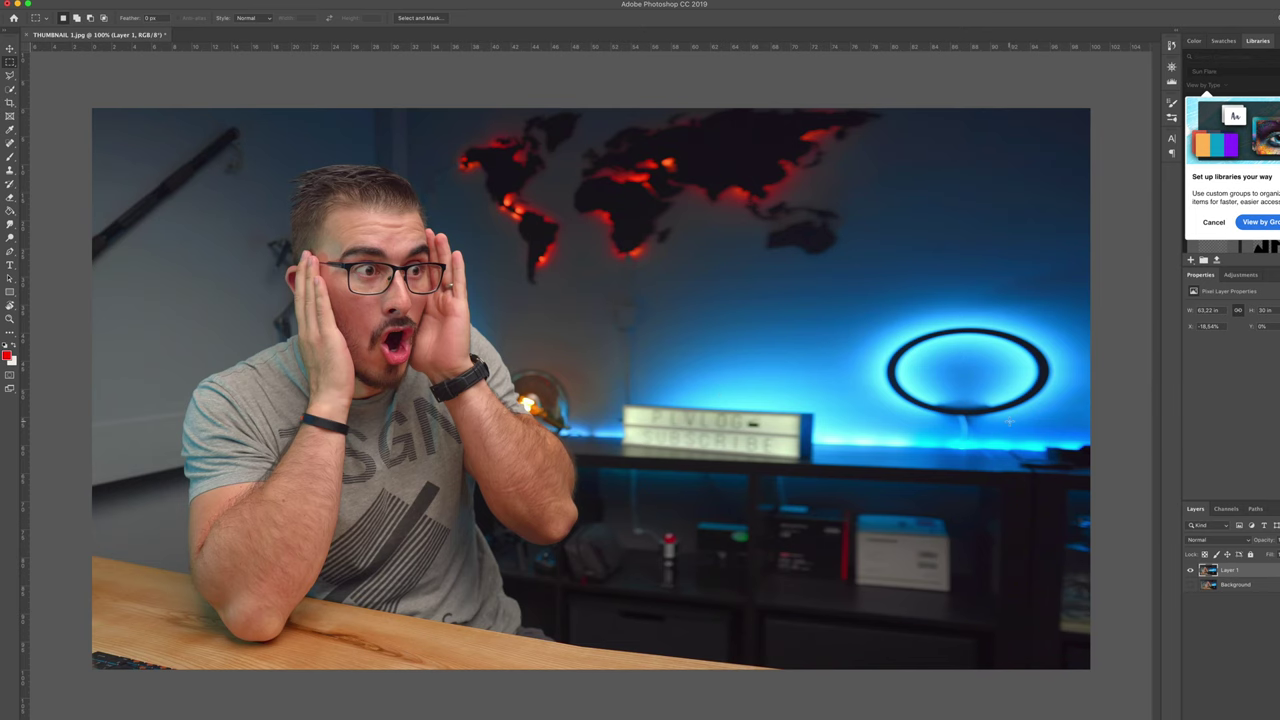
# - Type 'WHY I SWITCHED TO' in Impact, scale it to about 970%, and set its colour
pyautogui.press('t')
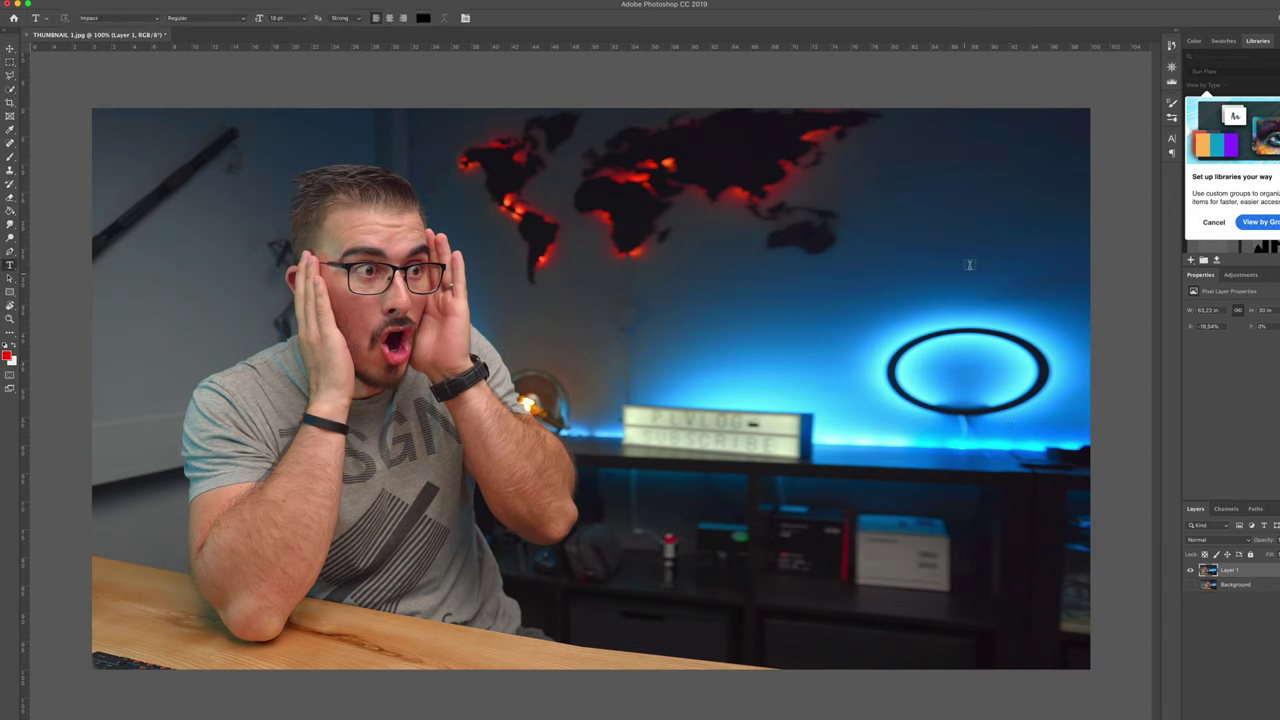
pyautogui.click(1011, 423)
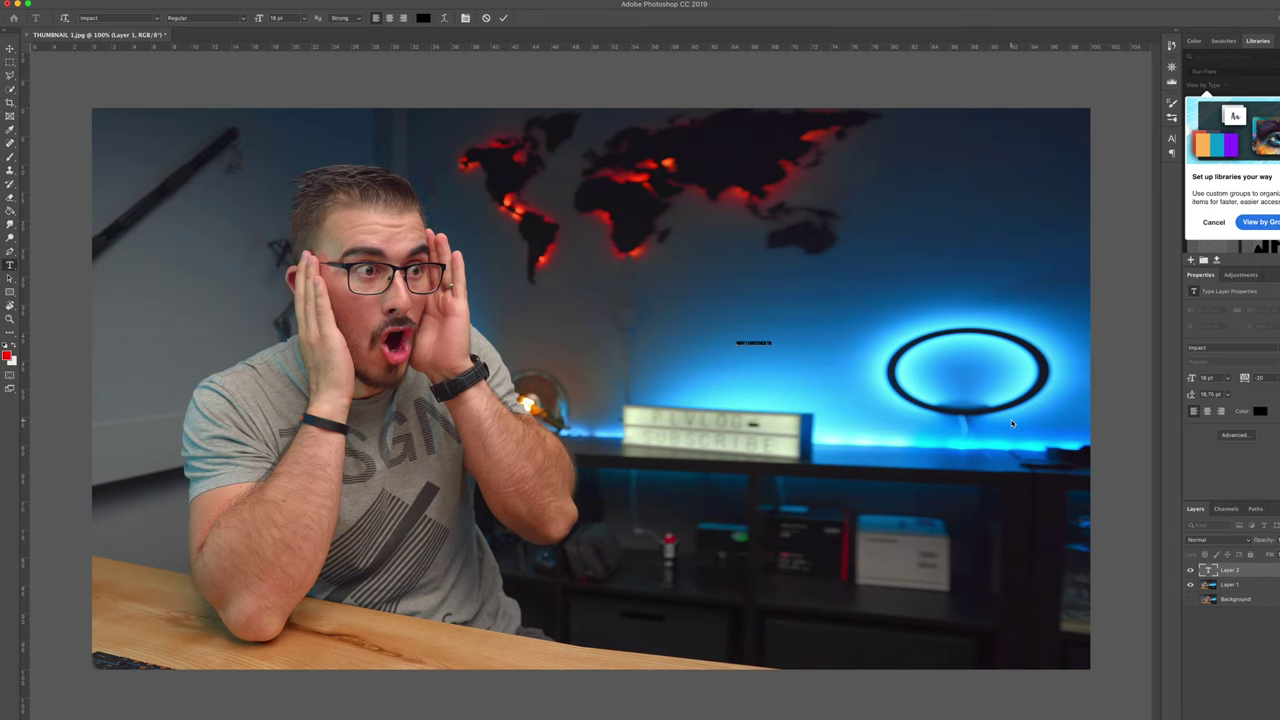
pyautogui.hotkey('ctrl', 't')
pyautogui.moveTo(600, 290); pyautogui.dragTo(1040, 430)
pyautogui.press('Return')
pyautogui.click(1262, 411)
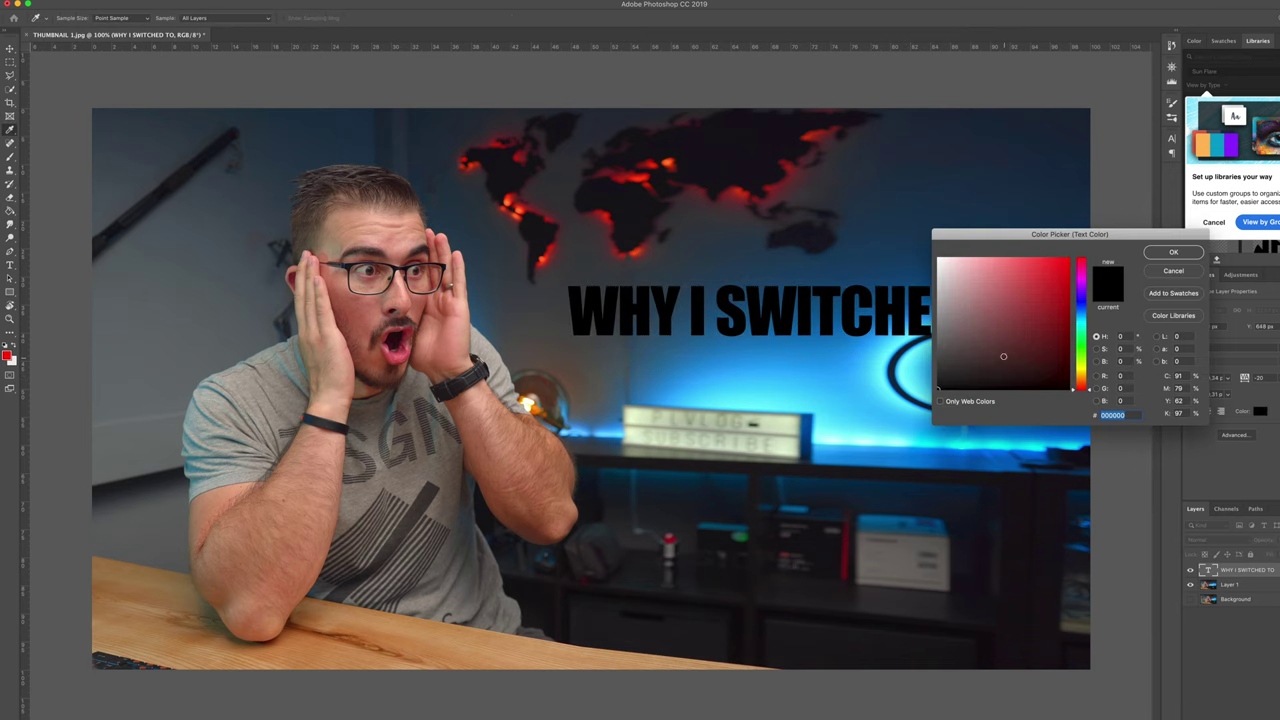
pyautogui.click(1173, 252)
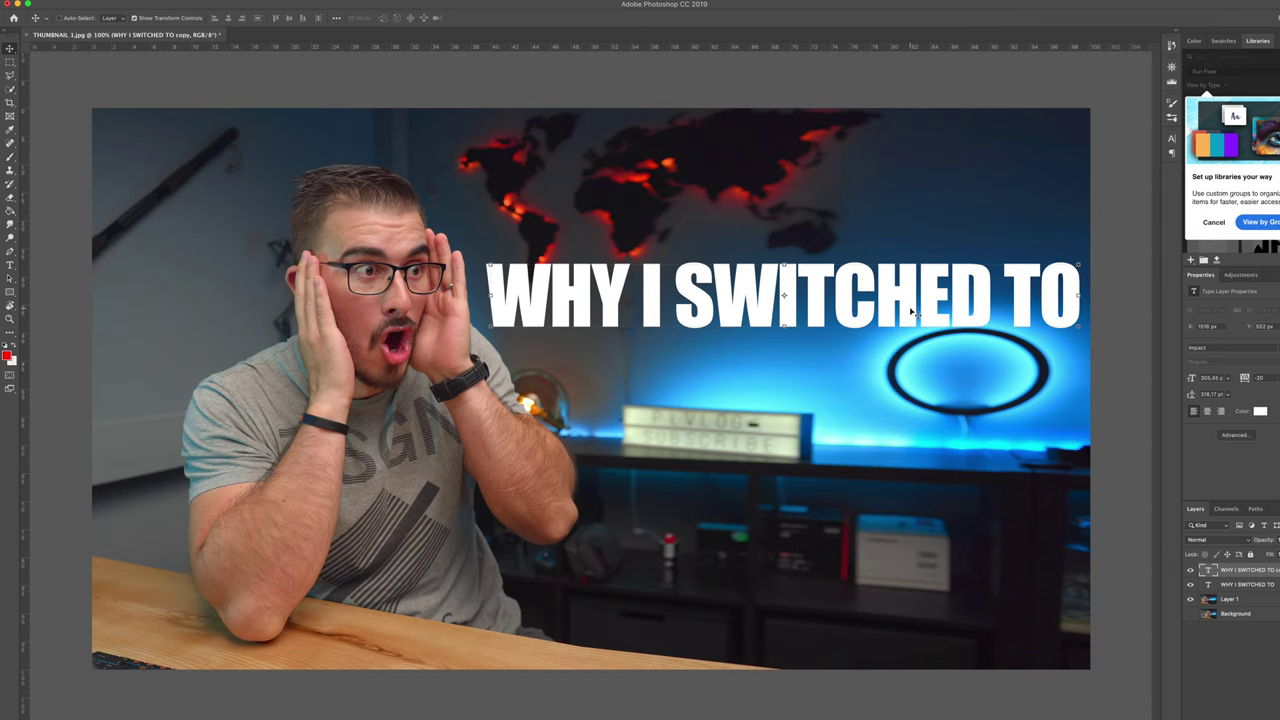
# - Turn the duplicate headline below into 'CANON', enlarge it about 267%, and nudge it right
pyautogui.moveTo(911, 311); pyautogui.dragTo(925, 381)
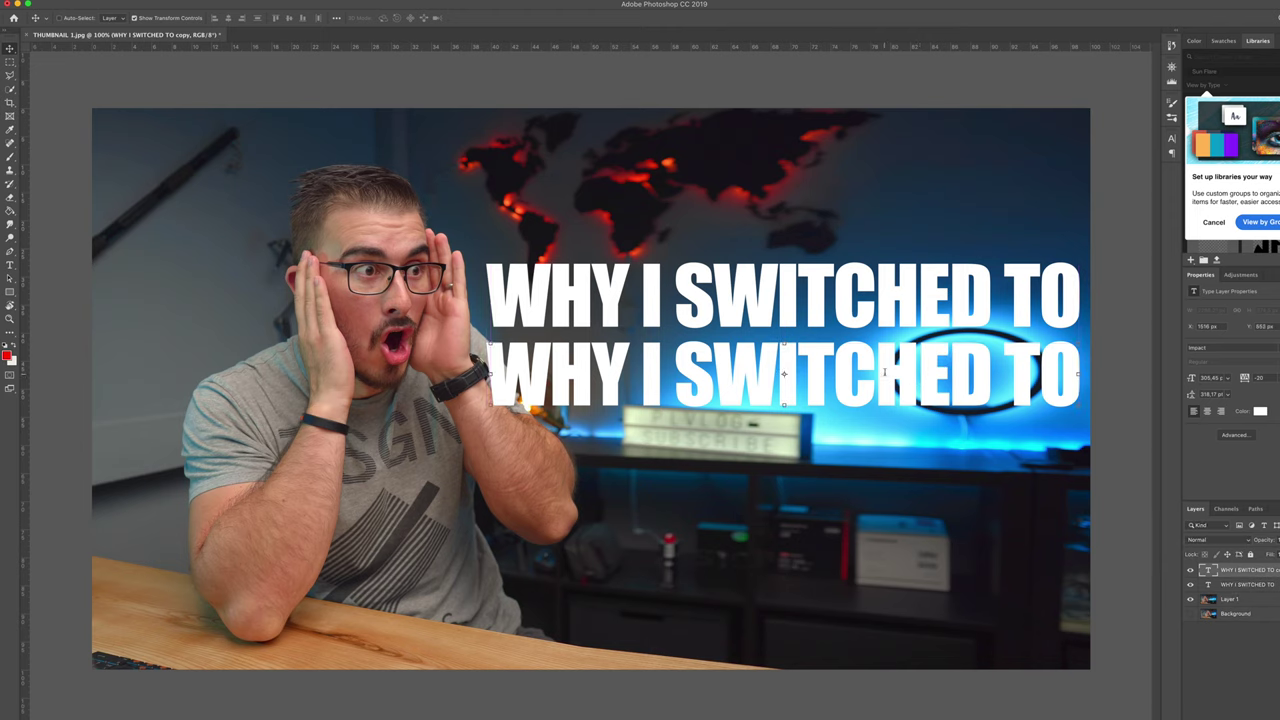
pyautogui.doubleClick(884, 371)
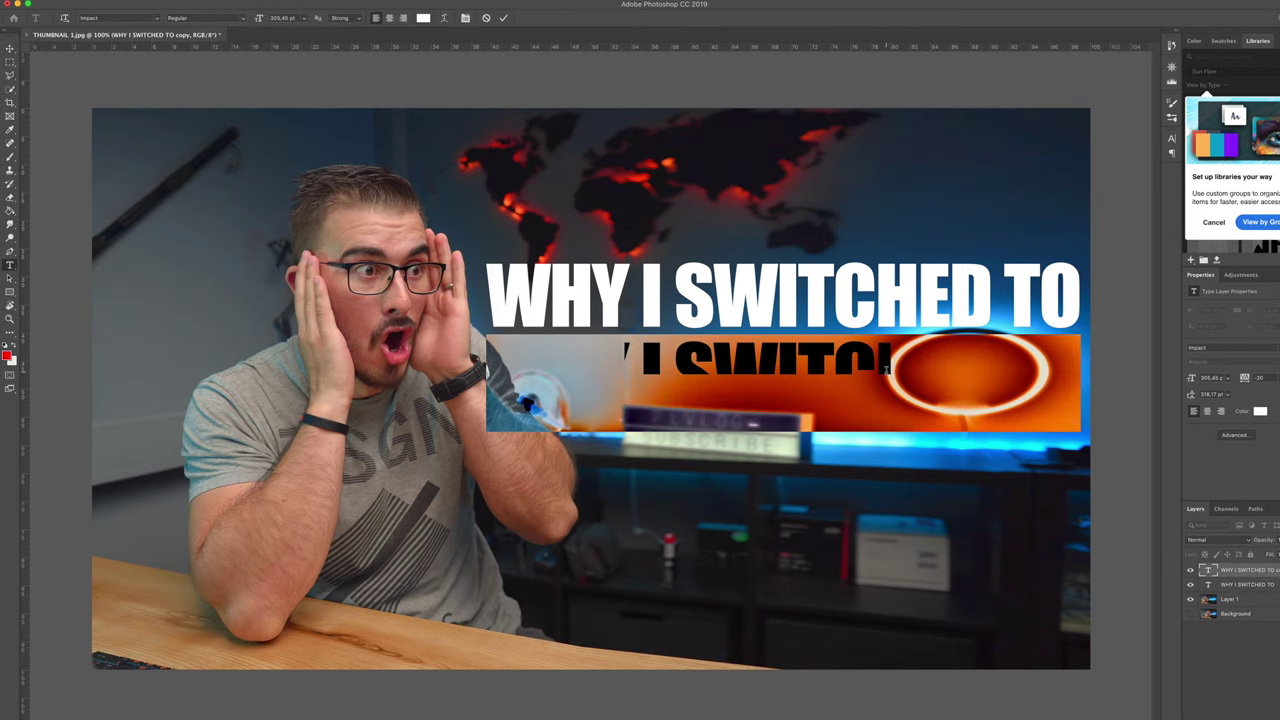
pyautogui.write('CANO')
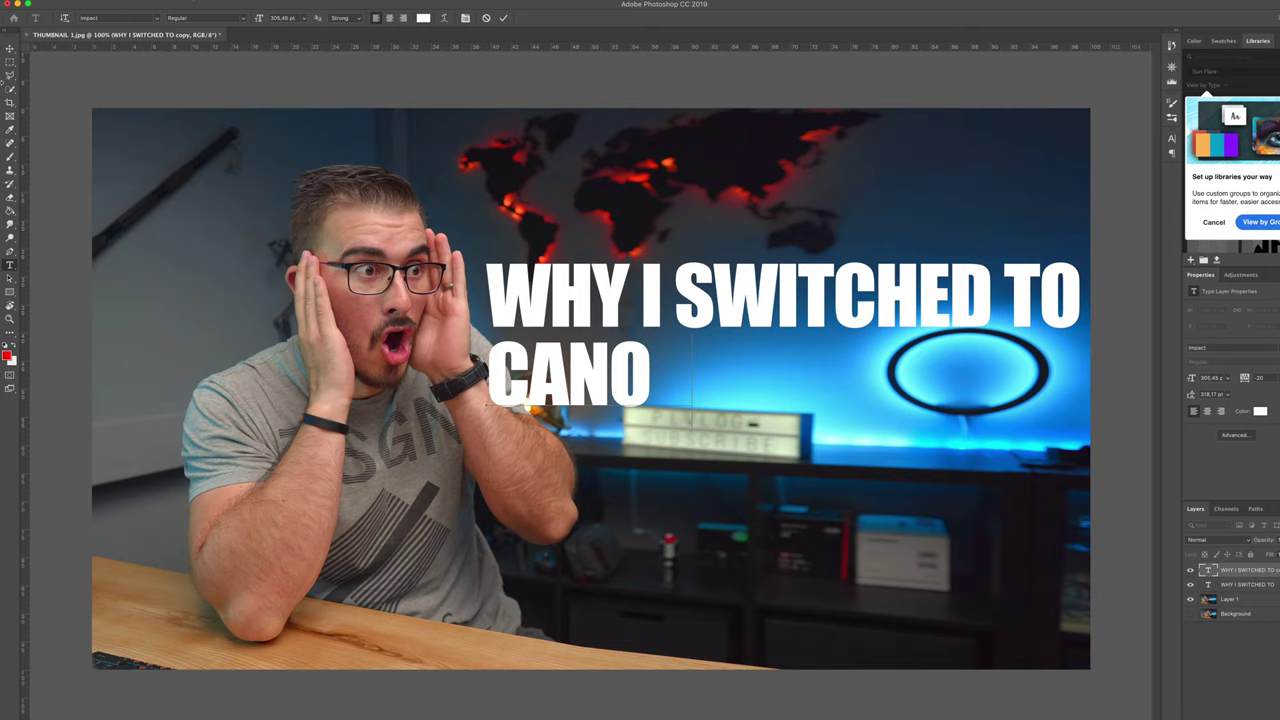
pyautogui.click(10, 49)
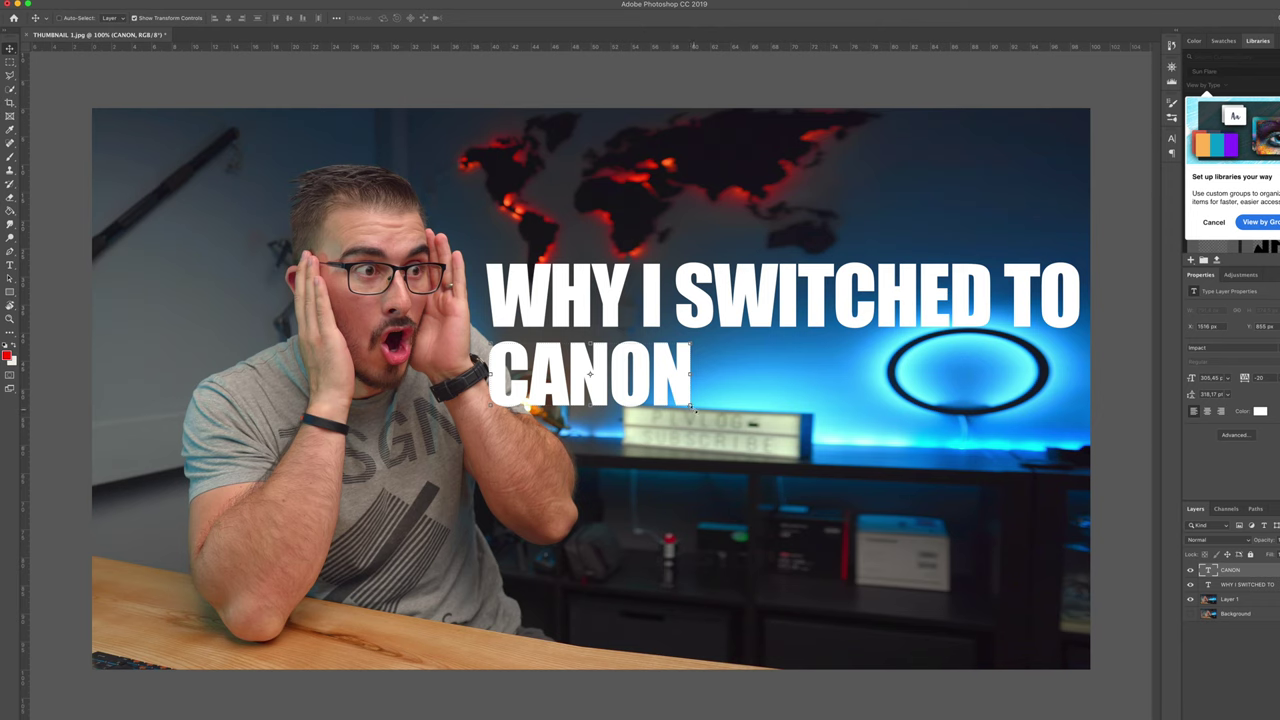
pyautogui.moveTo(692, 408); pyautogui.dragTo(938, 478)
pyautogui.press('Return')
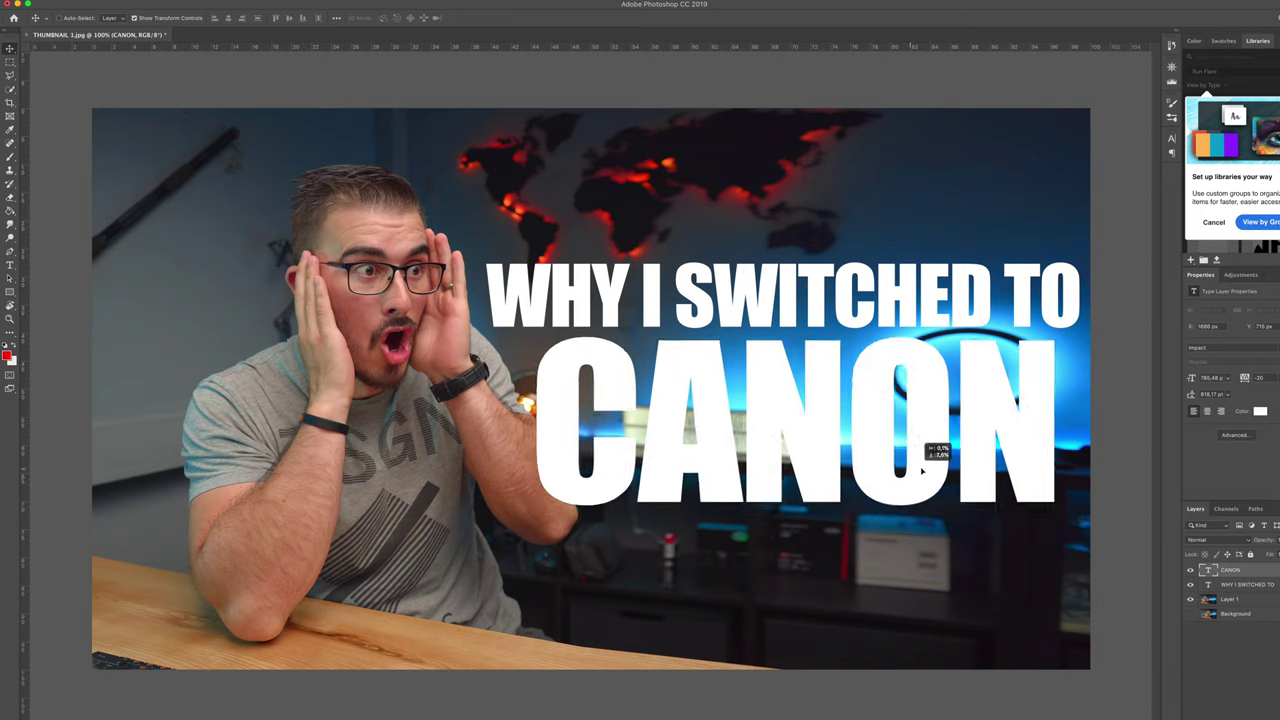
pyautogui.moveTo(964, 418); pyautogui.dragTo(986, 418)
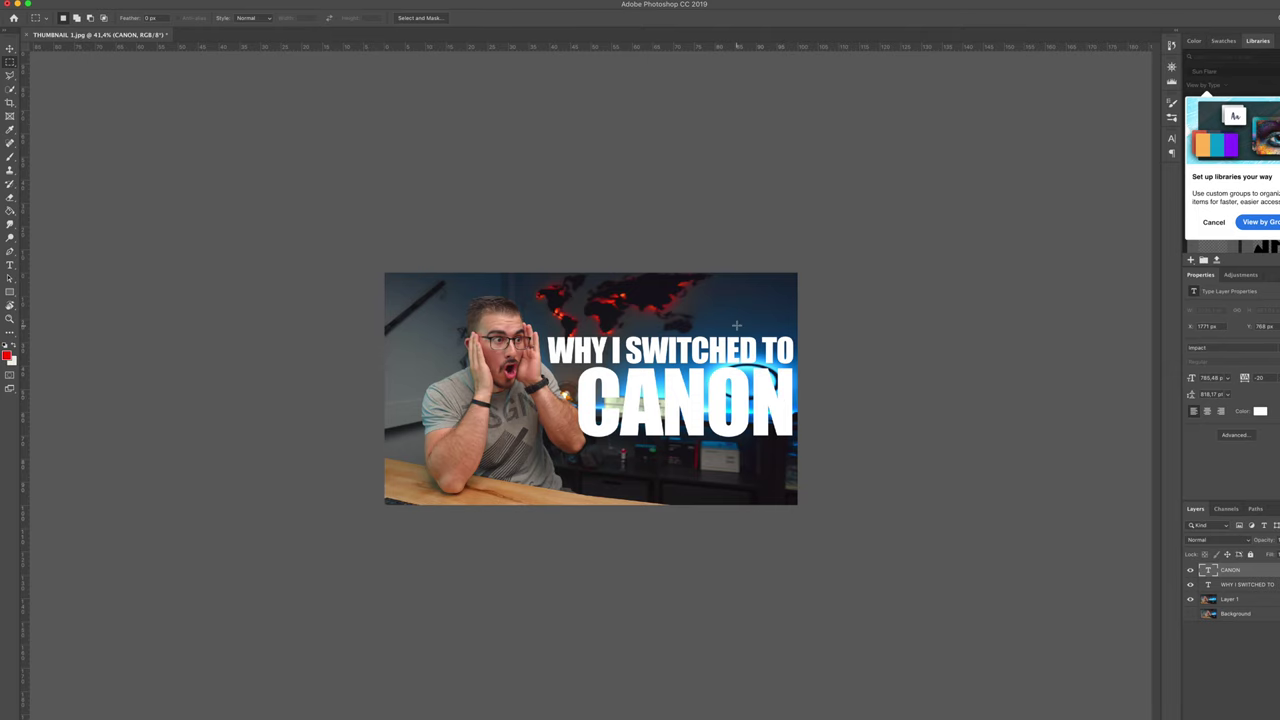
# - Add a Curves adjustment layer and pull the curve's midpoint down to darken the image
pyautogui.scroll(3, 733, 345)
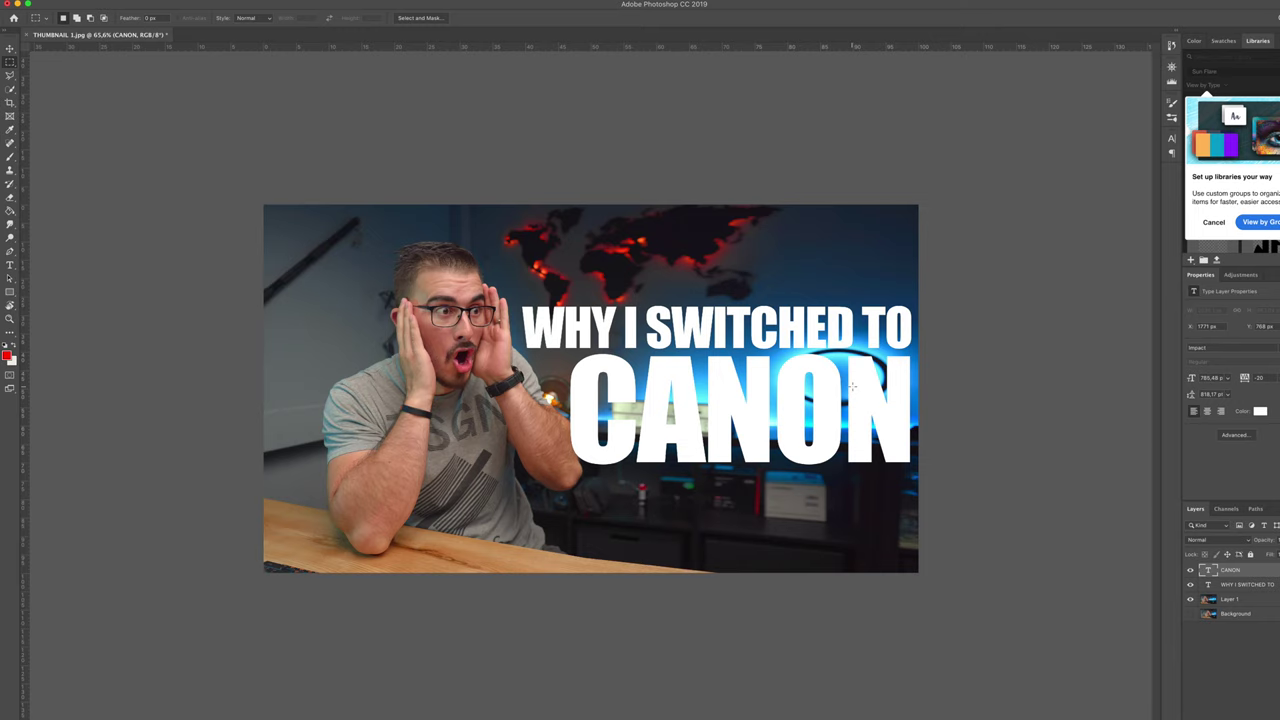
pyautogui.click(1270, 719)
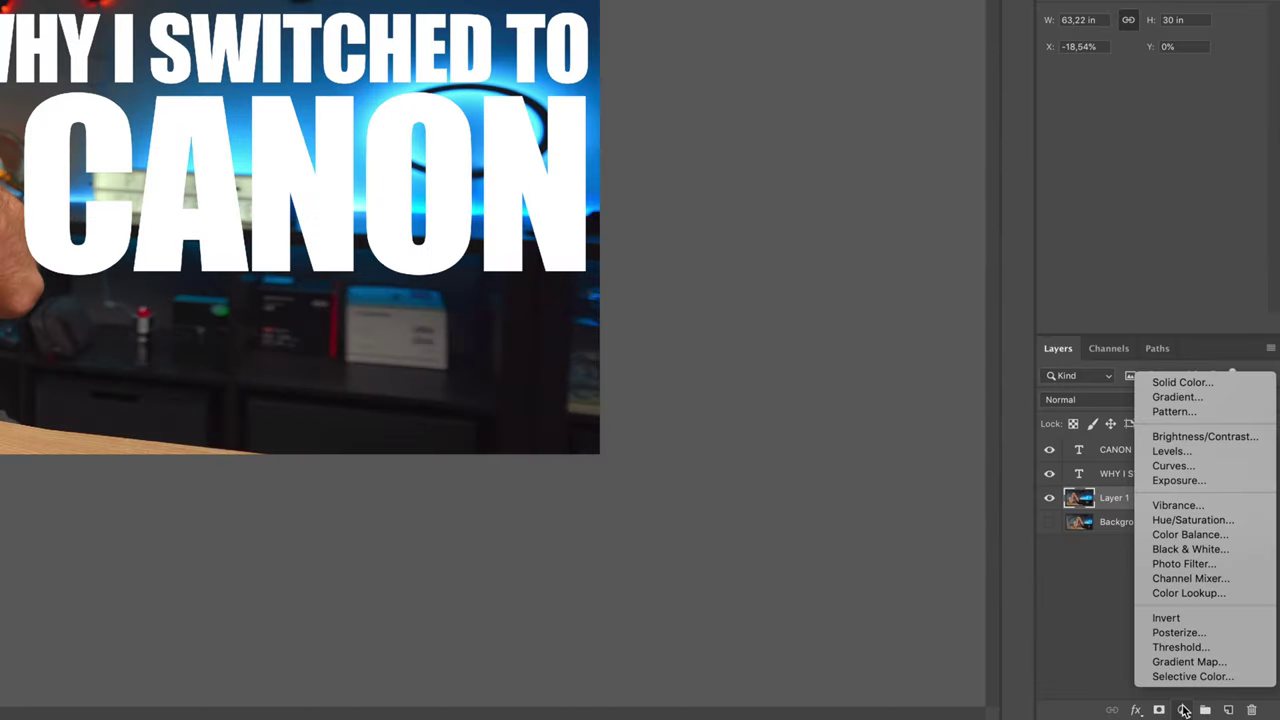
pyautogui.click(1264, 580)
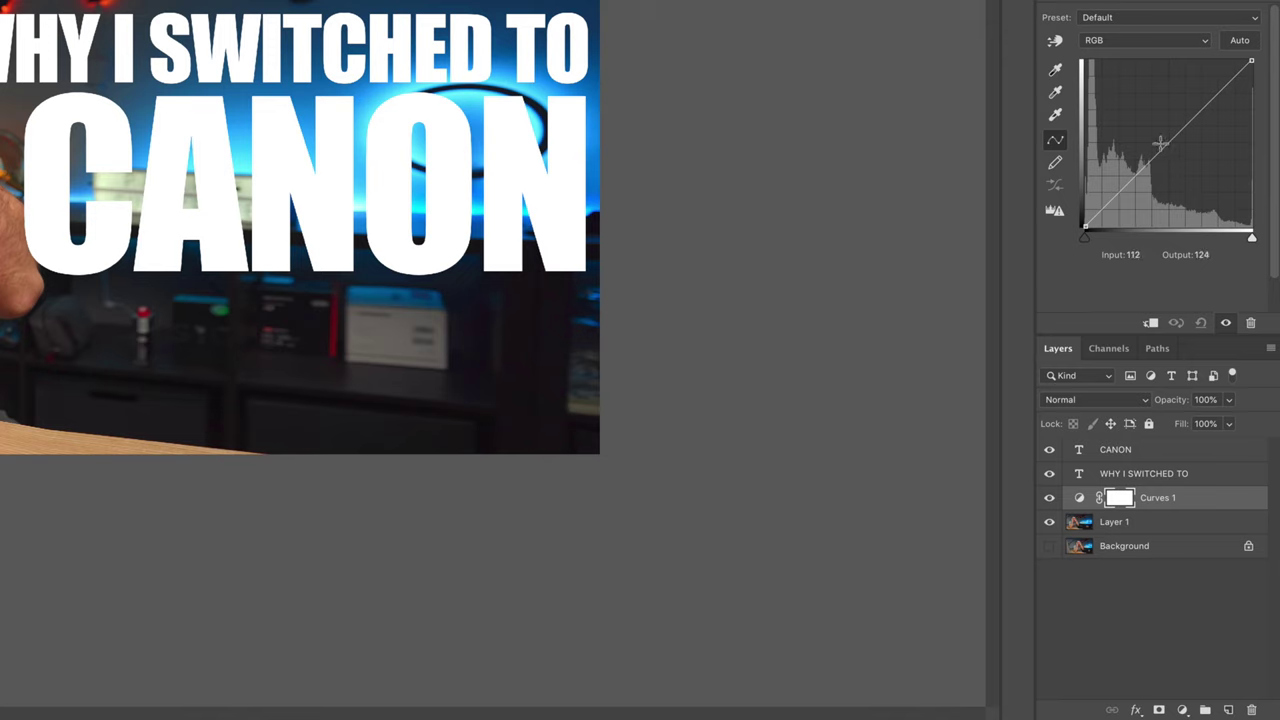
pyautogui.moveTo(1160, 143); pyautogui.dragTo(1178, 185)
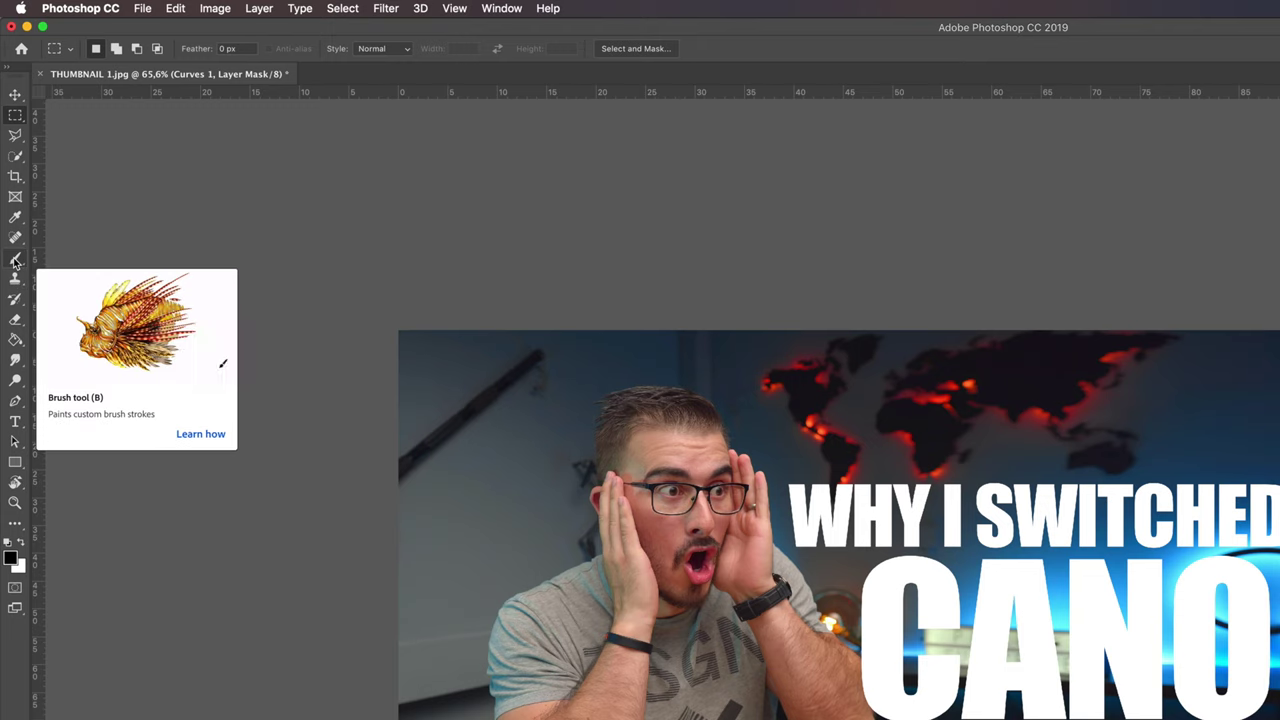
# - Set up a very large soft round brush
pyautogui.click(15, 261)
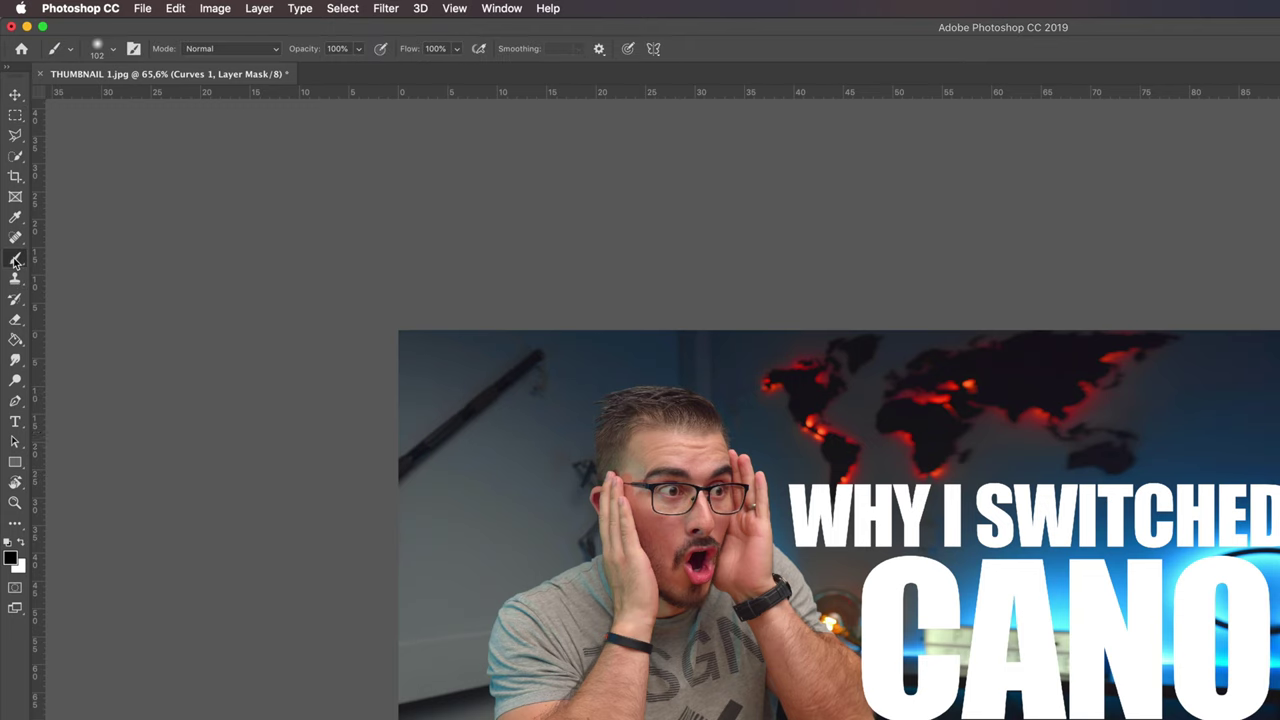
pyautogui.click(110, 53)
pyautogui.moveTo(92, 95); pyautogui.dragTo(180, 100)
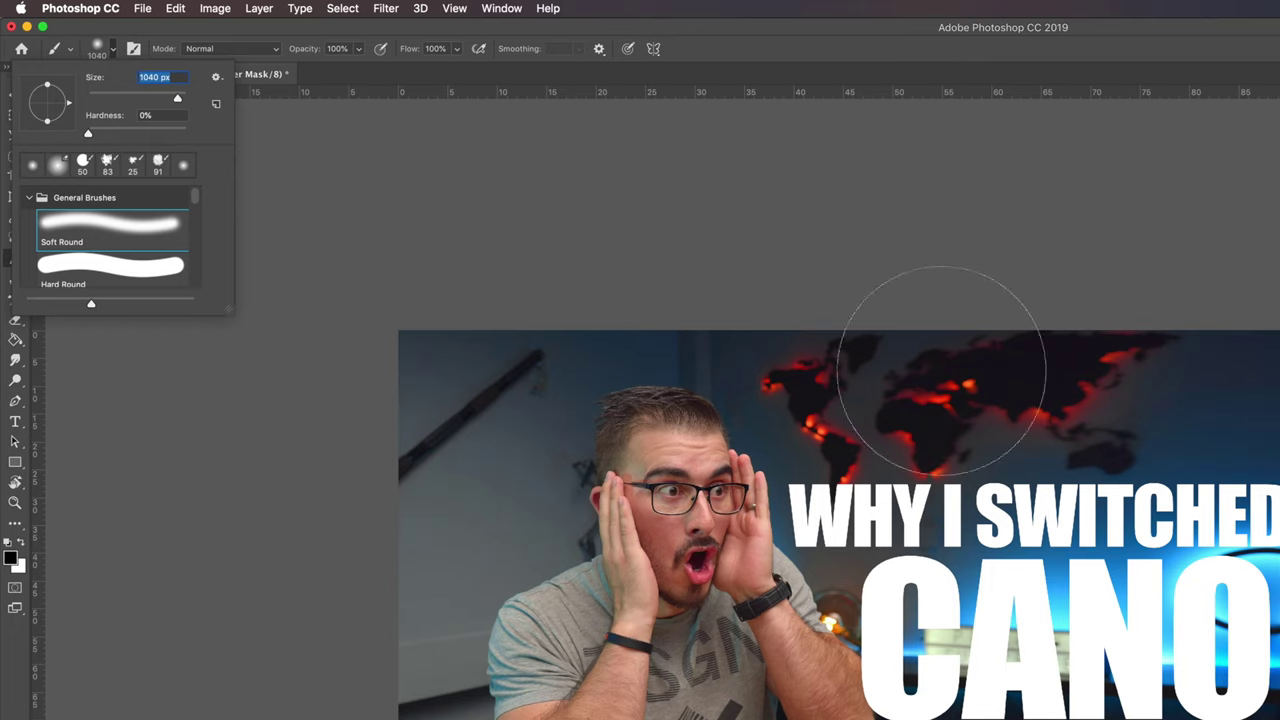
pyautogui.press('Return')
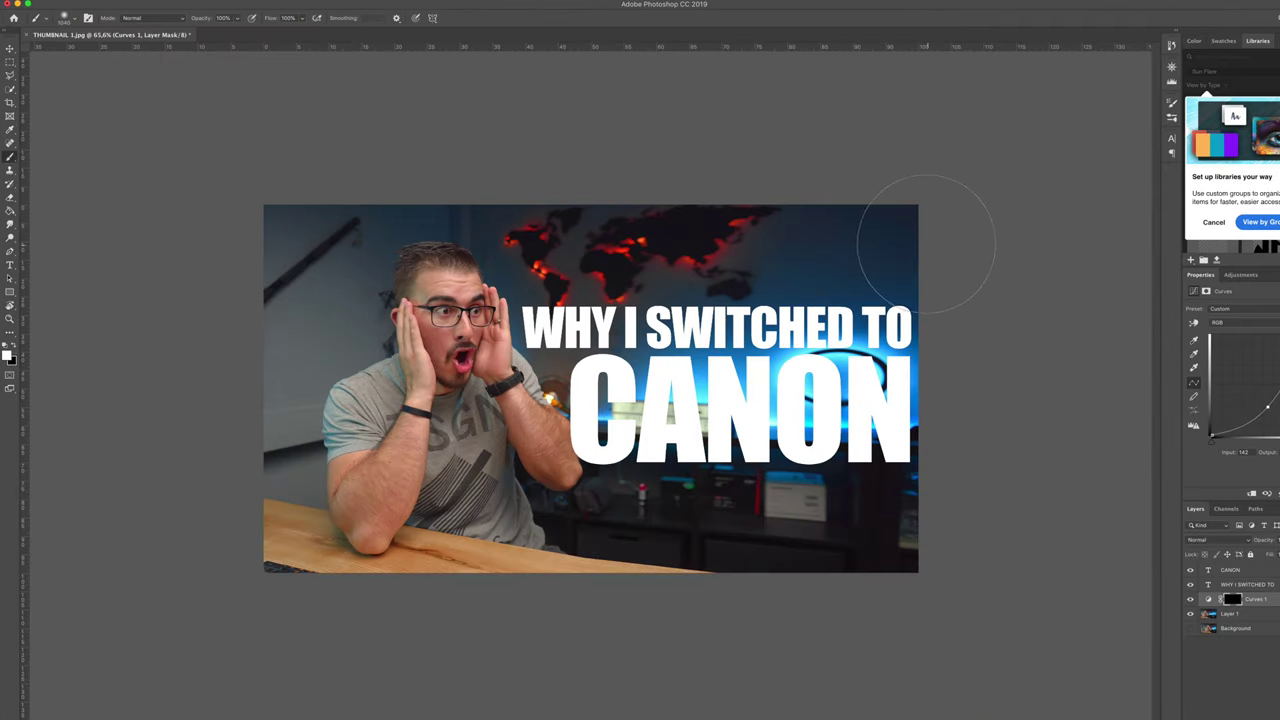
# - Paint the Curves 1 mask across the top and left edges to form the vignette
pyautogui.moveTo(925, 243)
pyautogui.mouseDown()
pyautogui.moveTo(836, 223)
pyautogui.moveTo(618, 240)
pyautogui.moveTo(901, 293)
pyautogui.moveTo(568, 220)
pyautogui.moveTo(668, 283)
pyautogui.moveTo(796, 423)
pyautogui.moveTo(608, 271)
pyautogui.moveTo(654, 338)
pyautogui.moveTo(870, 416)
pyautogui.moveTo(734, 433)
pyautogui.mouseUp()
pyautogui.moveTo(190, 438)
pyautogui.mouseDown()
pyautogui.moveTo(243, 337)
pyautogui.moveTo(323, 271)
pyautogui.moveTo(114, 614)
pyautogui.mouseUp()
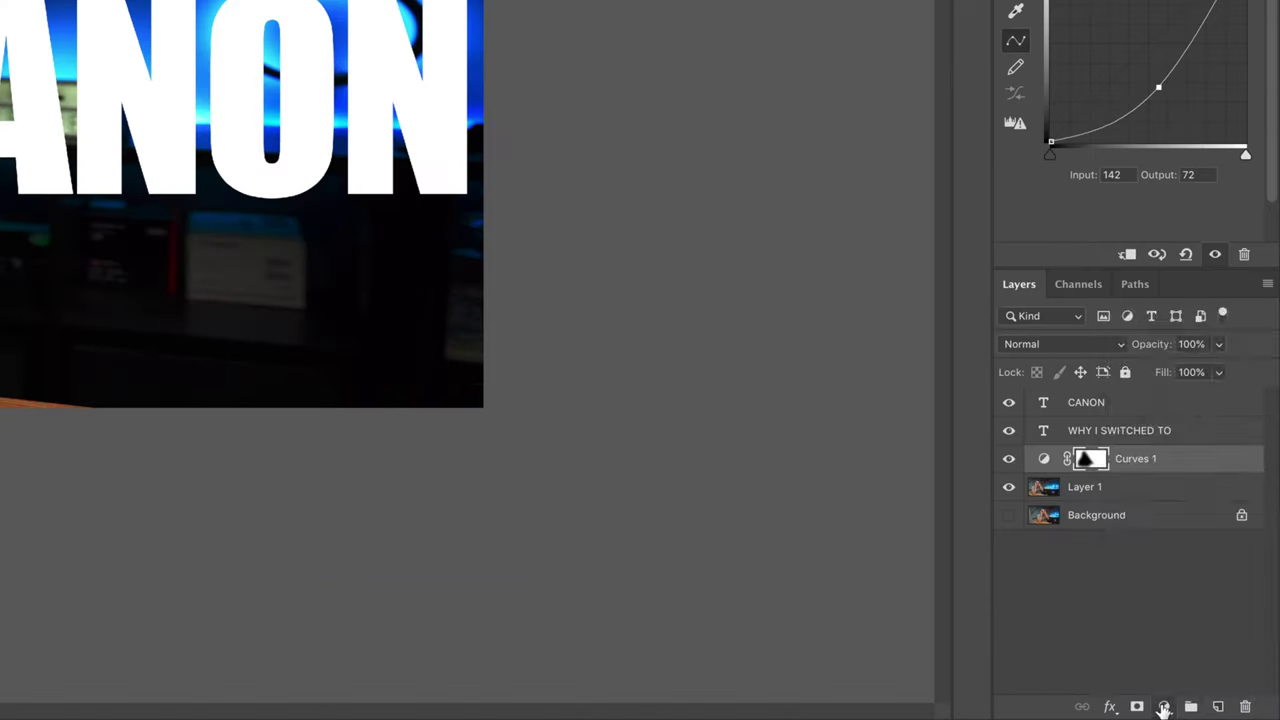
pyautogui.click(1165, 705)
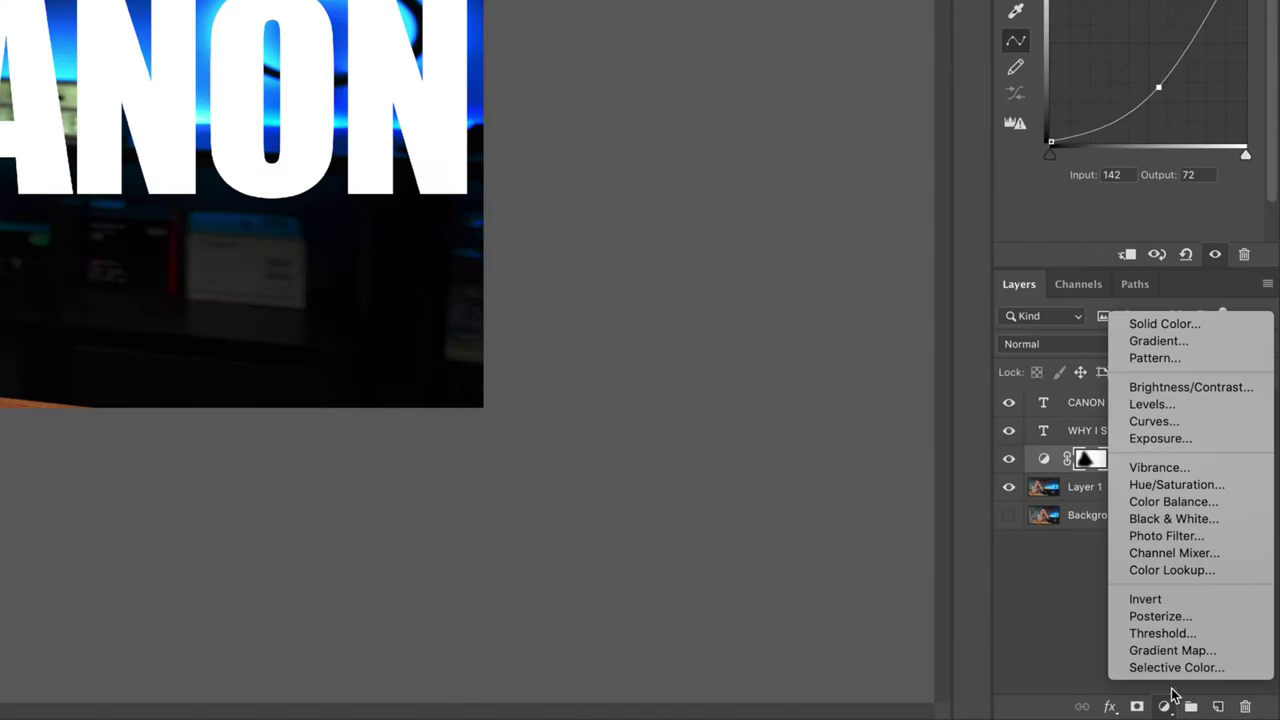
# - Add a Hue/Saturation adjustment layer with Saturation raised to +18
pyautogui.click(1212, 485)
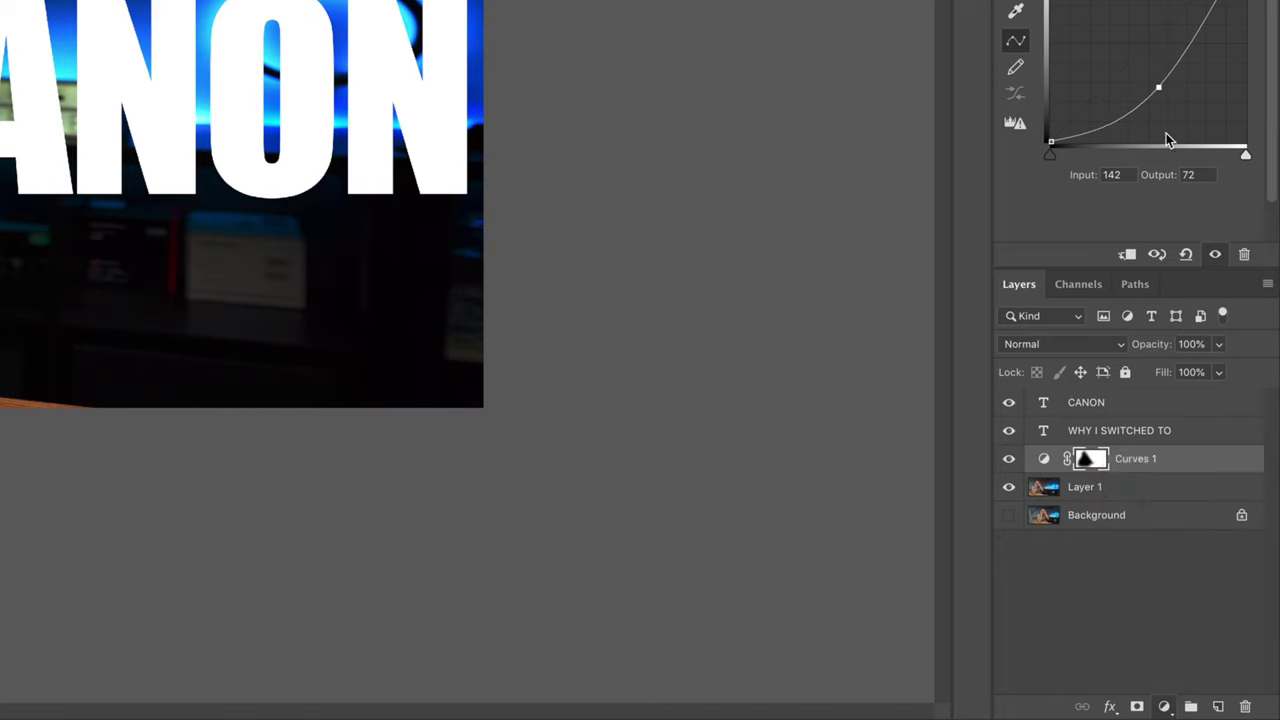
pyautogui.moveTo(1128, 193); pyautogui.dragTo(1150, 203)
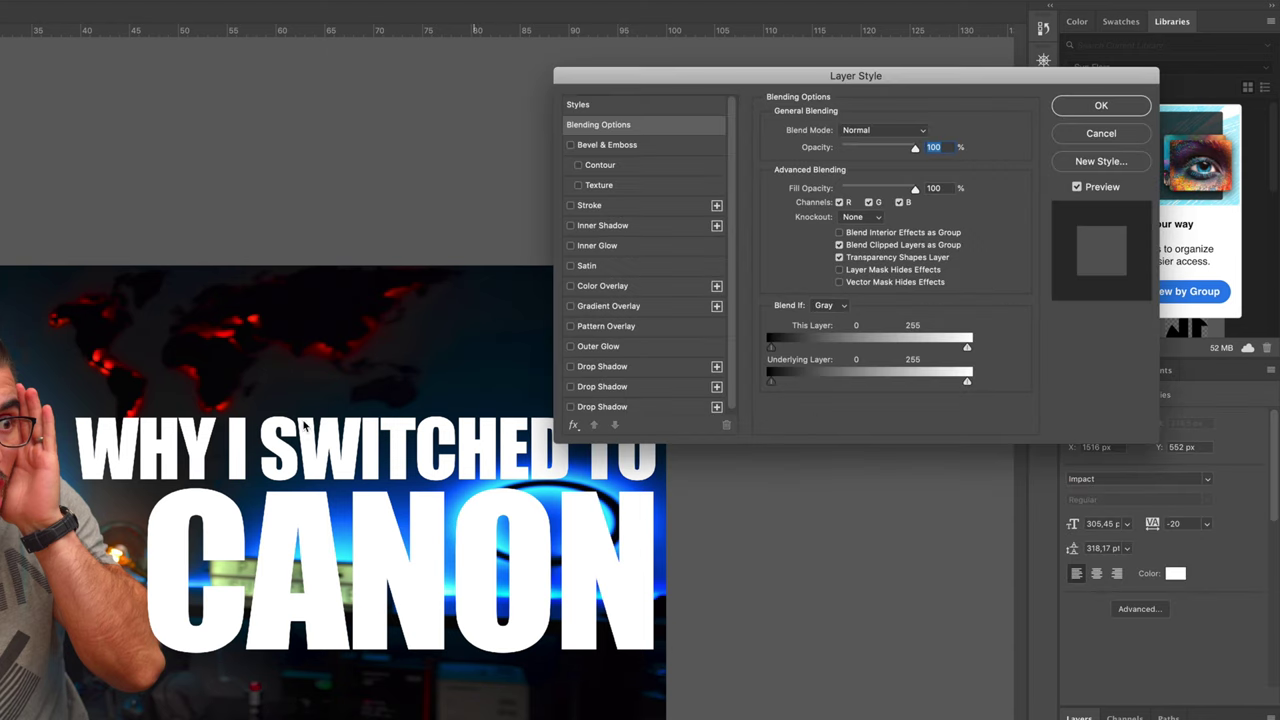
# - Apply a 32 px, 100% opacity drop shadow to the headline, then copy it onto CANON
pyautogui.click(570, 386)
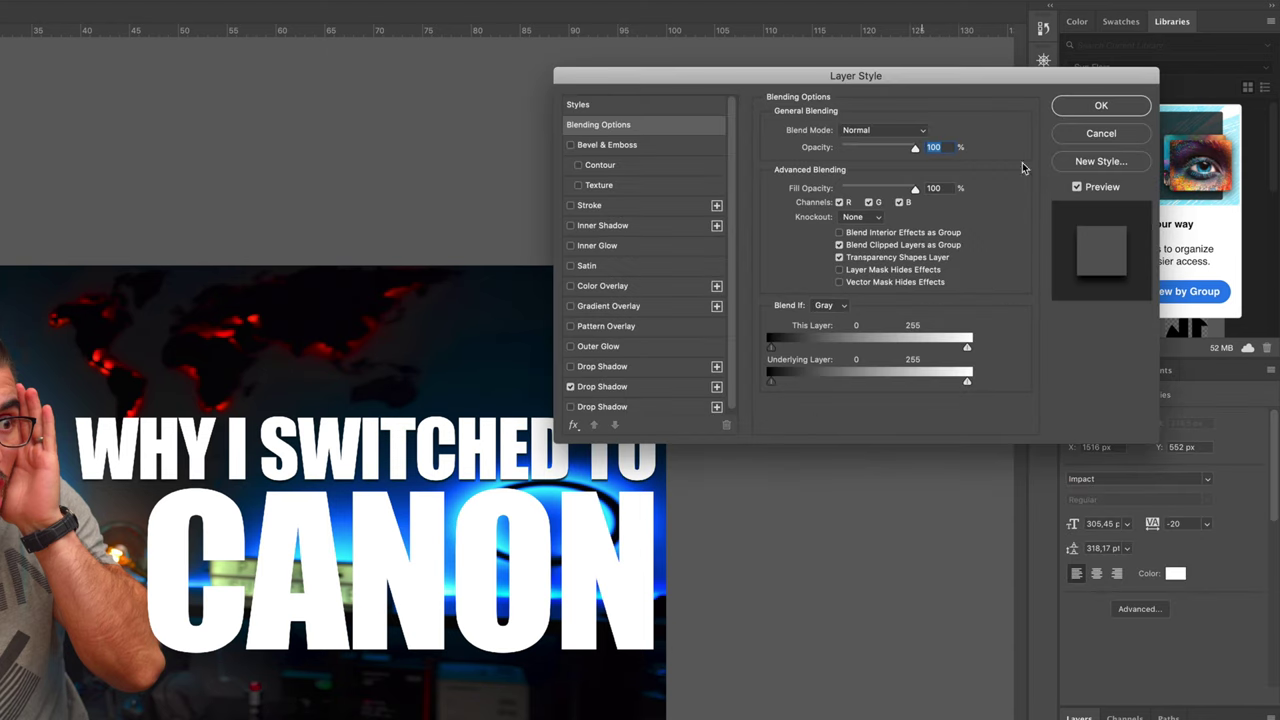
pyautogui.click(609, 390)
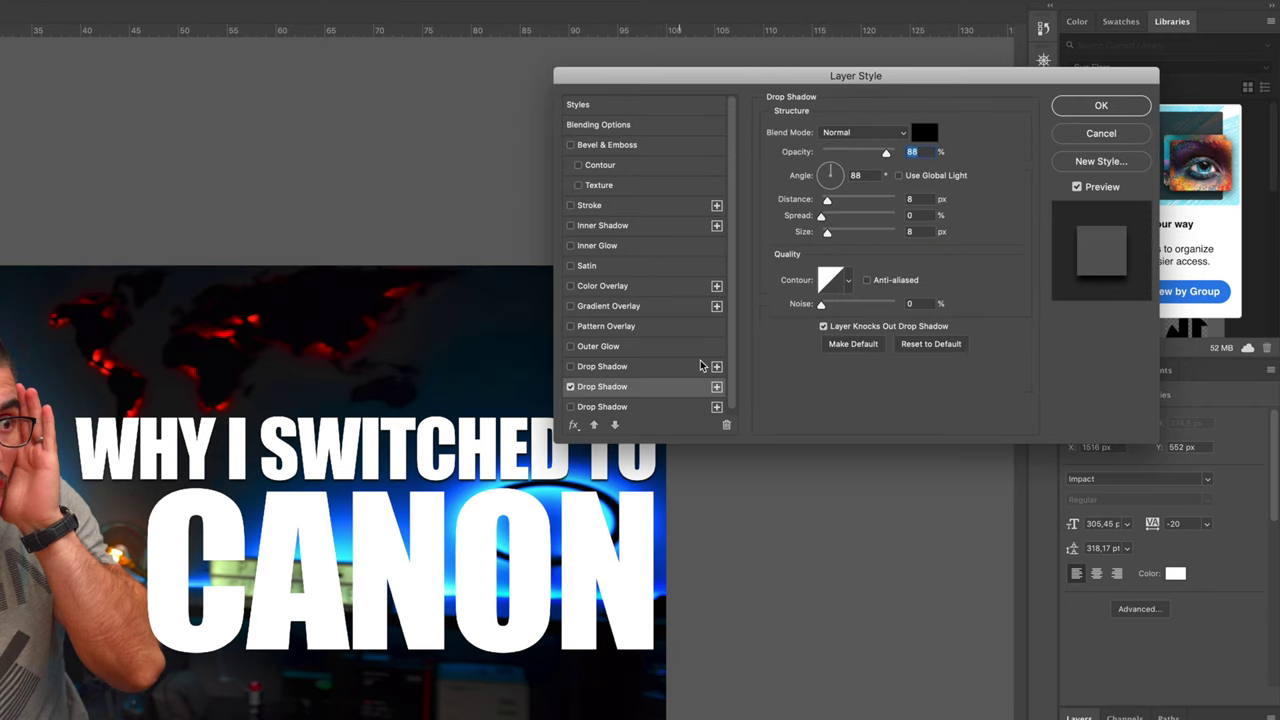
pyautogui.moveTo(827, 235); pyautogui.dragTo(836, 234)
pyautogui.moveTo(886, 155); pyautogui.dragTo(977, 154)
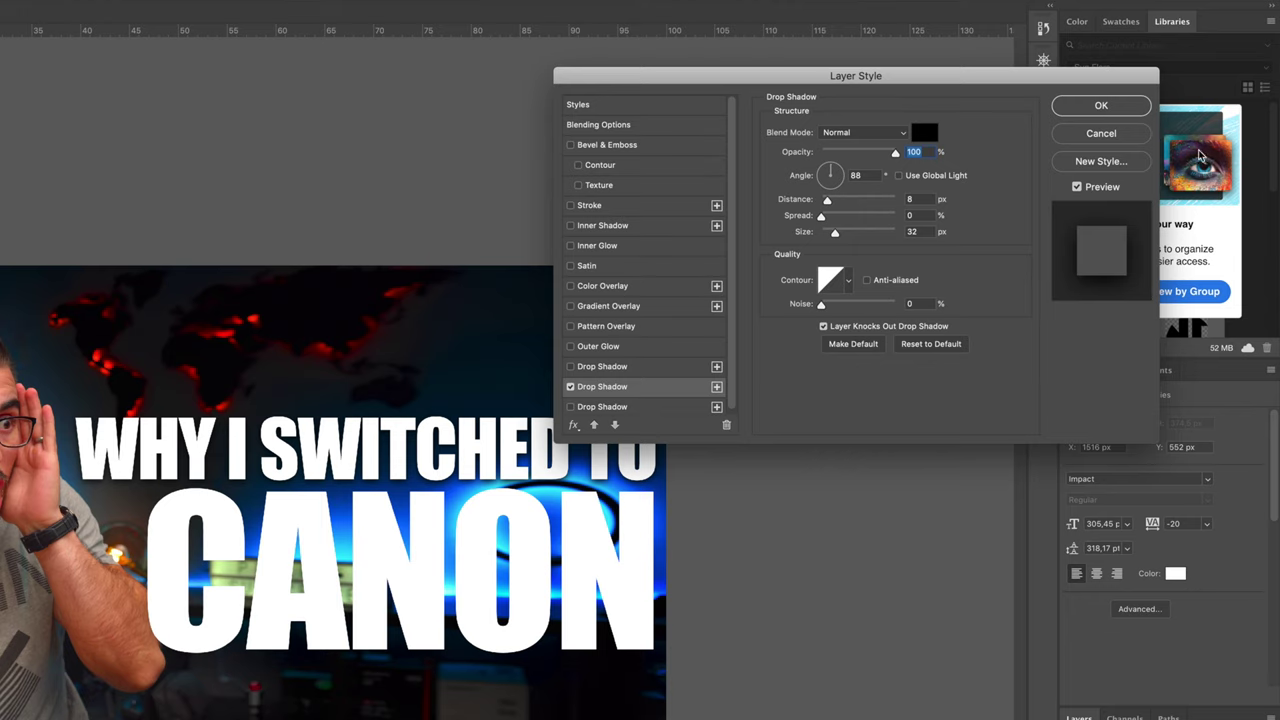
pyautogui.click(1101, 105)
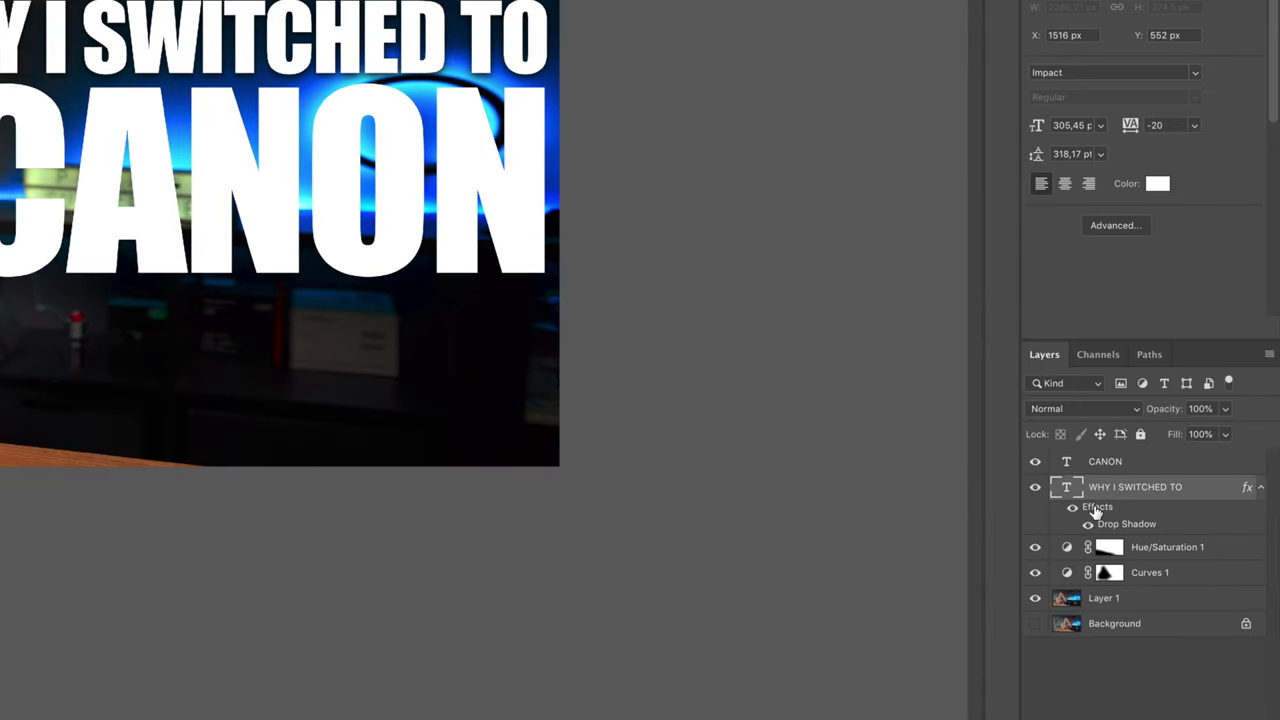
pyautogui.moveTo(1097, 512); pyautogui.dragTo(1113, 463)
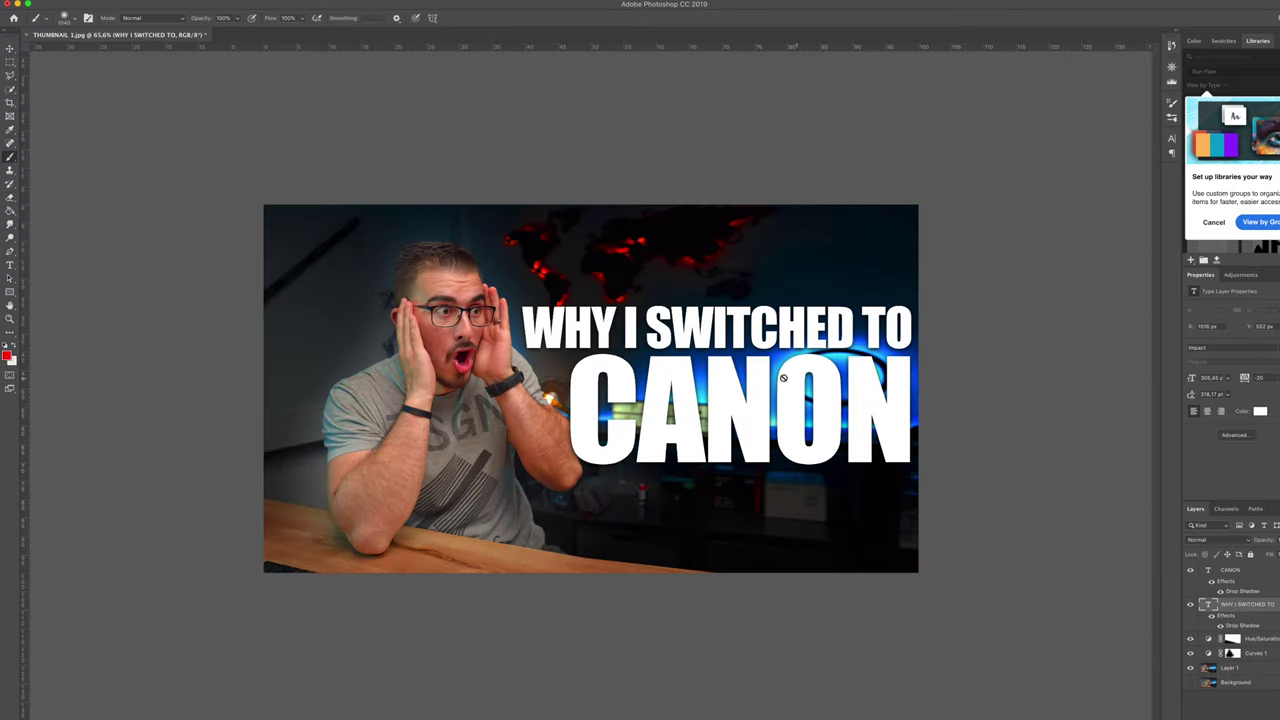